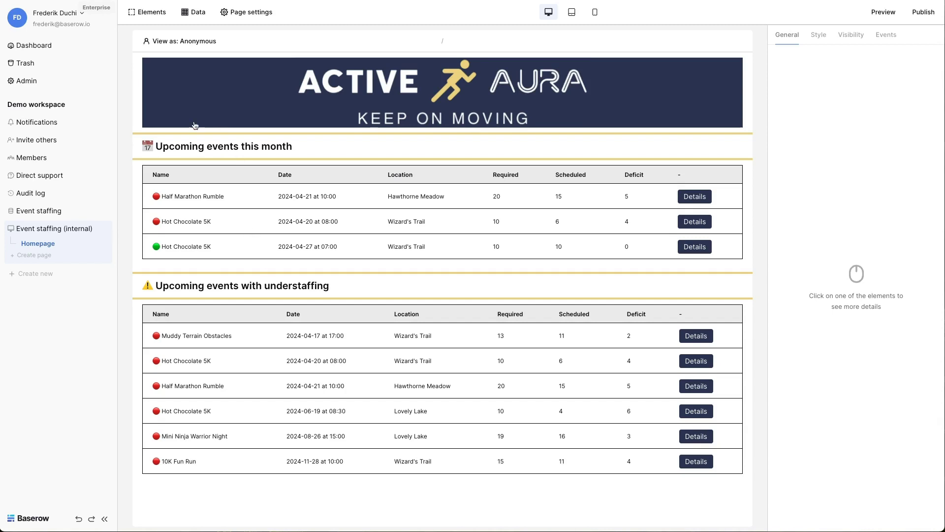
Step: Review the homepage's data sources, then start creating a new page
{"action": "left_click", "coordinate": [188, 16]}
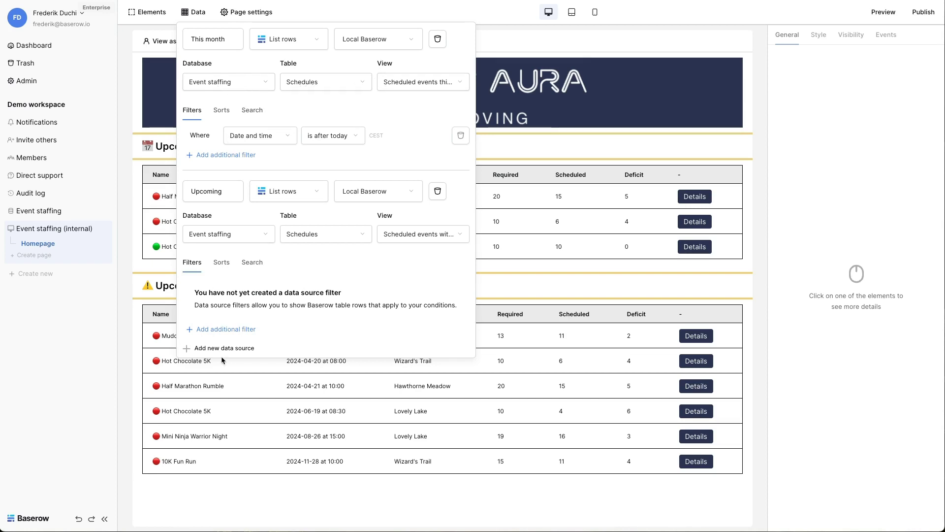
{"action": "left_click", "coordinate": [229, 397]}
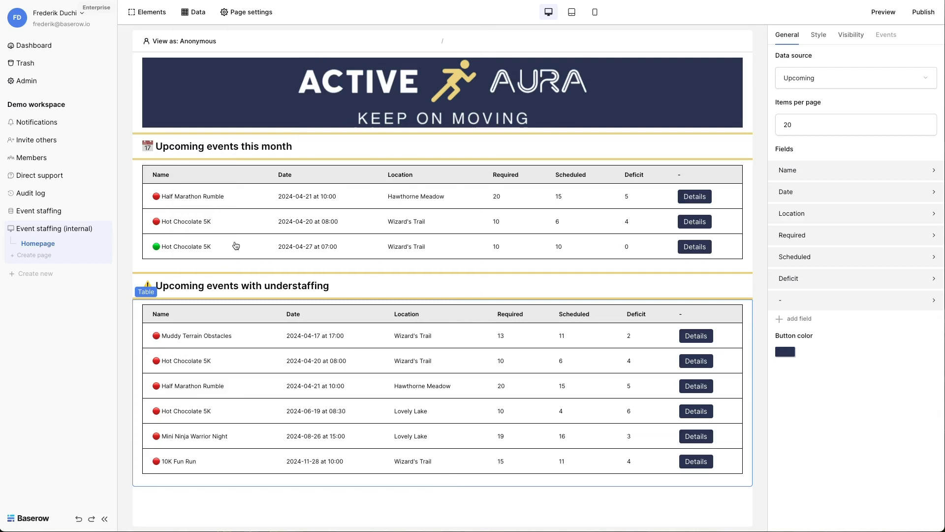
{"action": "left_click", "coordinate": [30, 256]}
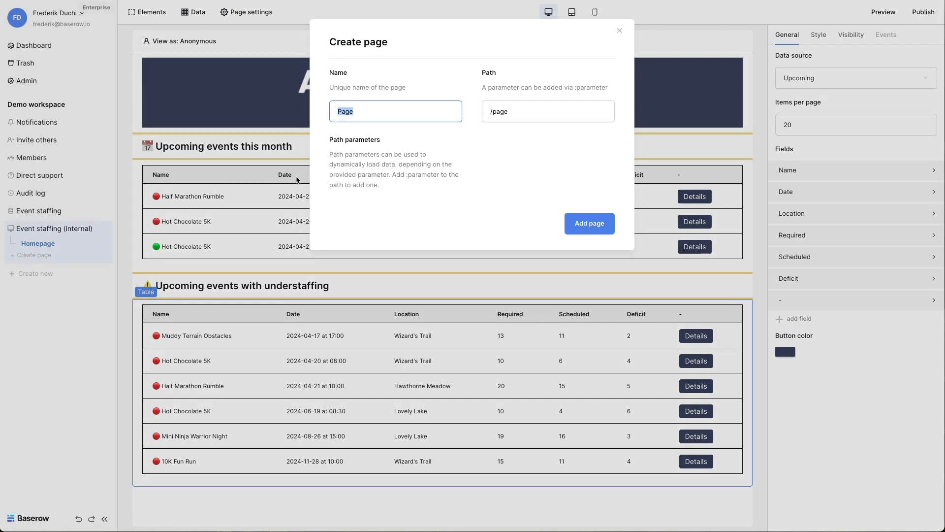
{"action": "type", "text": "Event details"}
Step: Extend the Event details path to /event-details/:id with a Numeric id parameter
{"action": "left_click_drag", "start_coordinate": [490, 112], "coordinate": [554, 112]}
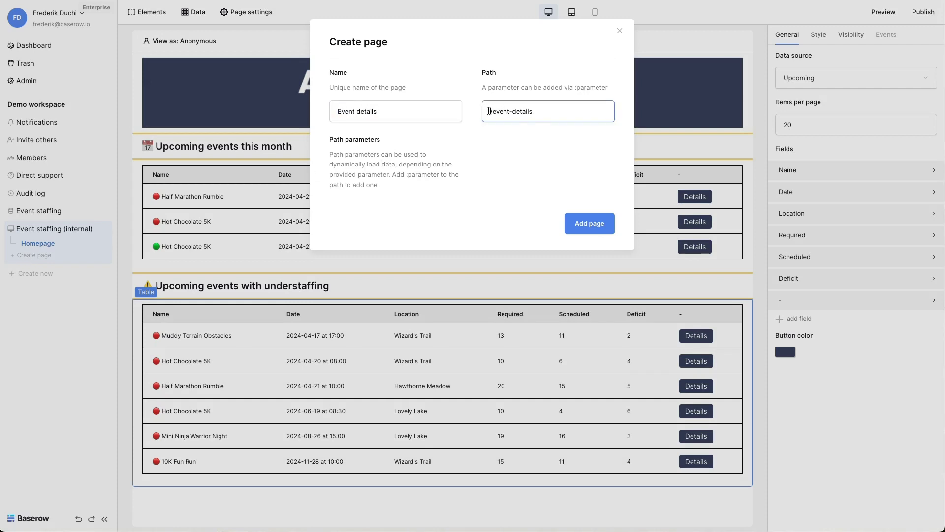
{"action": "left_click", "coordinate": [555, 113]}
{"action": "type", "text": "/"}
{"action": "type", "text": ":"}
{"action": "type", "text": "id"}
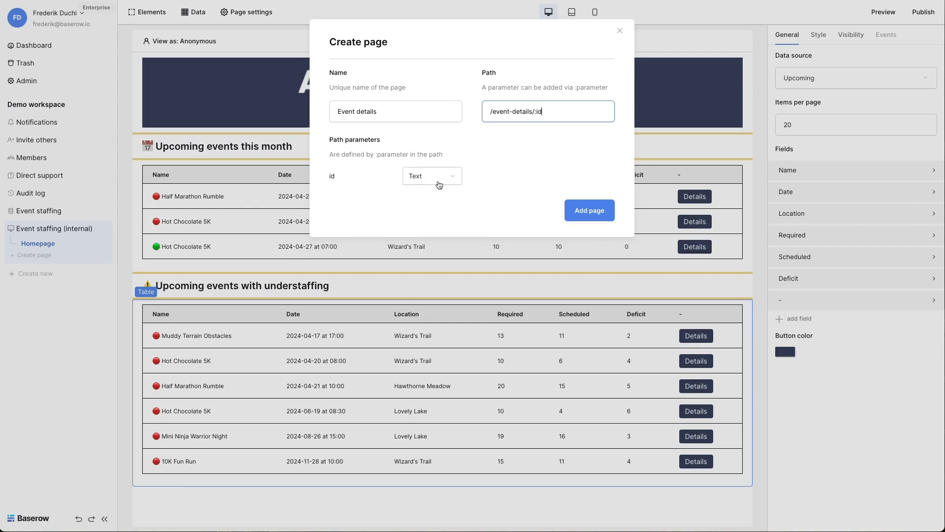
{"action": "left_click", "coordinate": [438, 181]}
{"action": "left_click", "coordinate": [414, 209]}
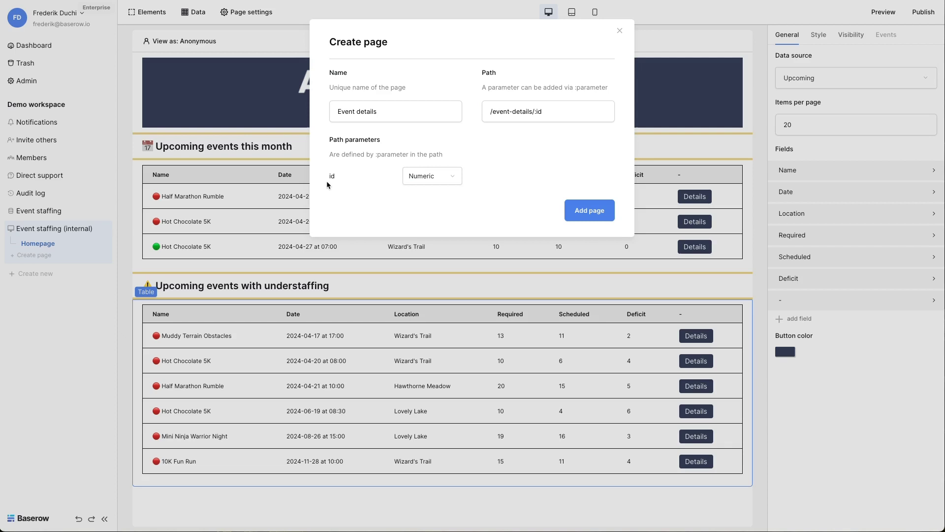
Step: Create the page and add a data source named Event details that gets a single row
{"action": "left_click", "coordinate": [586, 212]}
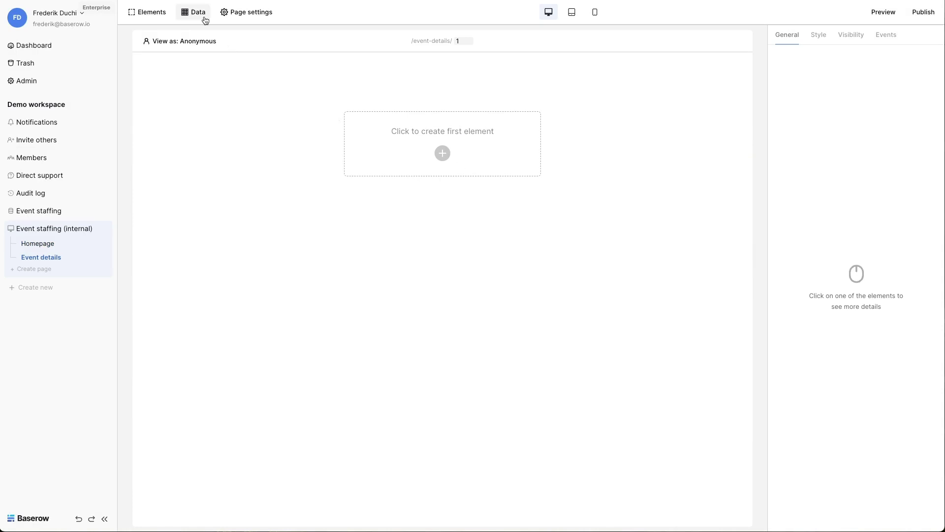
{"action": "left_click", "coordinate": [194, 15]}
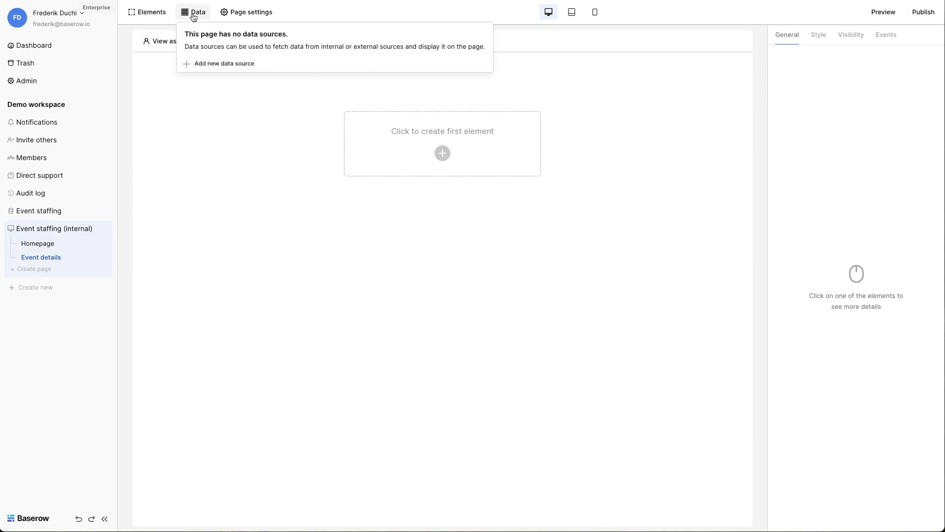
{"action": "left_click", "coordinate": [219, 66]}
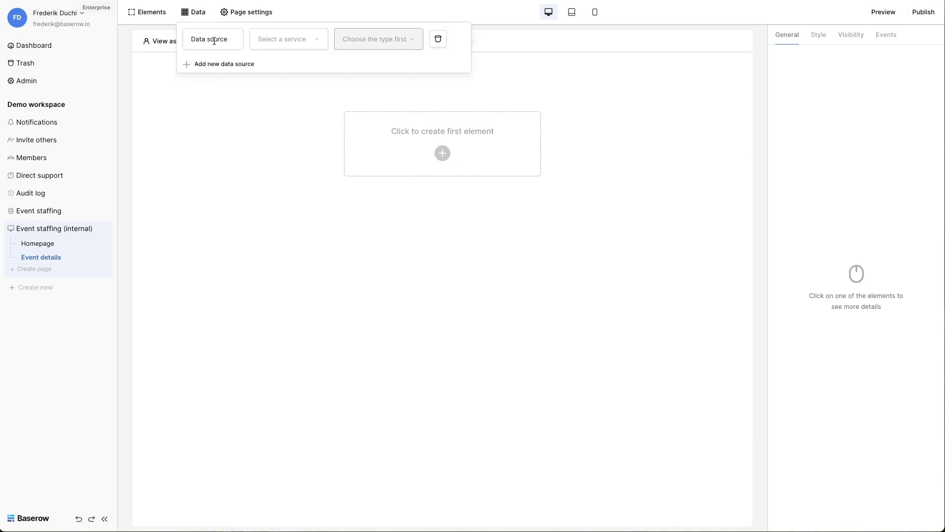
{"action": "double_click", "coordinate": [215, 41]}
{"action": "key", "text": "ctrl+a"}
{"action": "type", "text": "Event d"}
{"action": "type", "text": "etails"}
{"action": "left_click", "coordinate": [271, 39]}
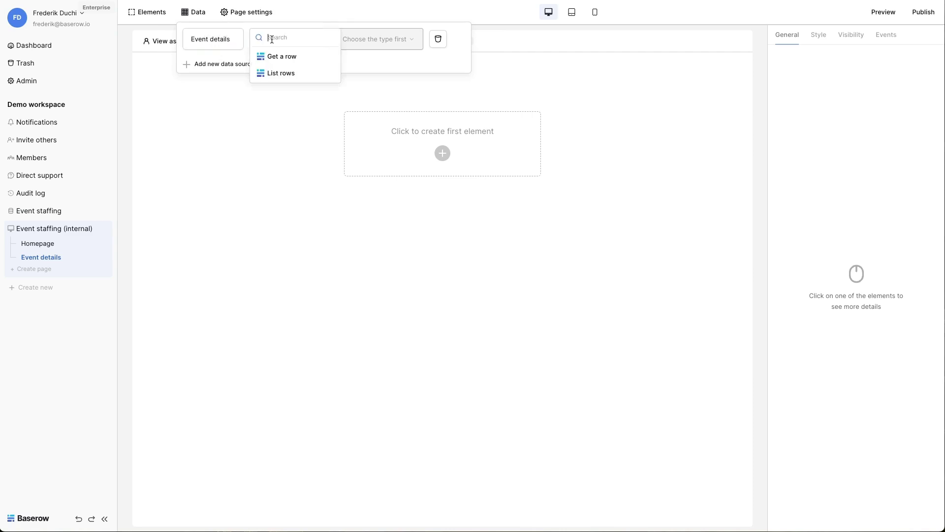
{"action": "left_click", "coordinate": [292, 59]}
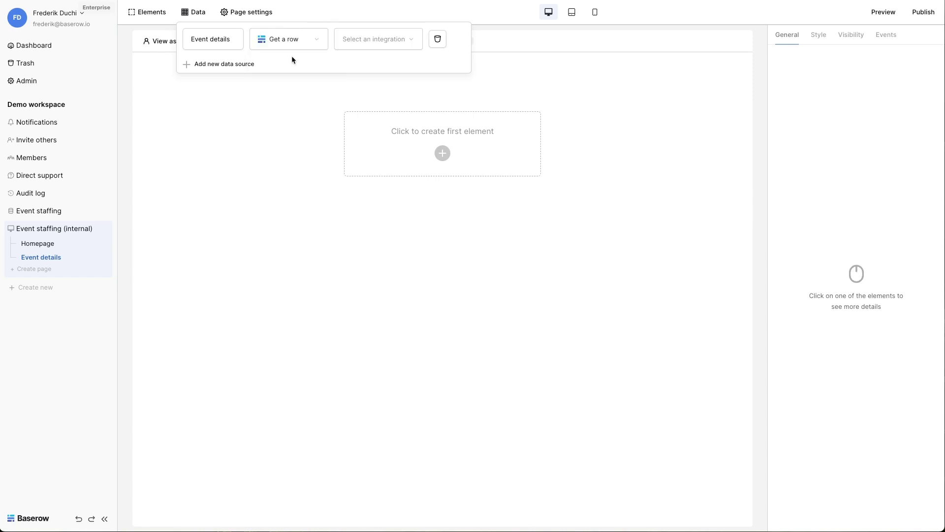
Step: Point the data source at Local Baserow, Event staffing database, Schedules table
{"action": "left_click", "coordinate": [376, 45]}
{"action": "left_click", "coordinate": [374, 56]}
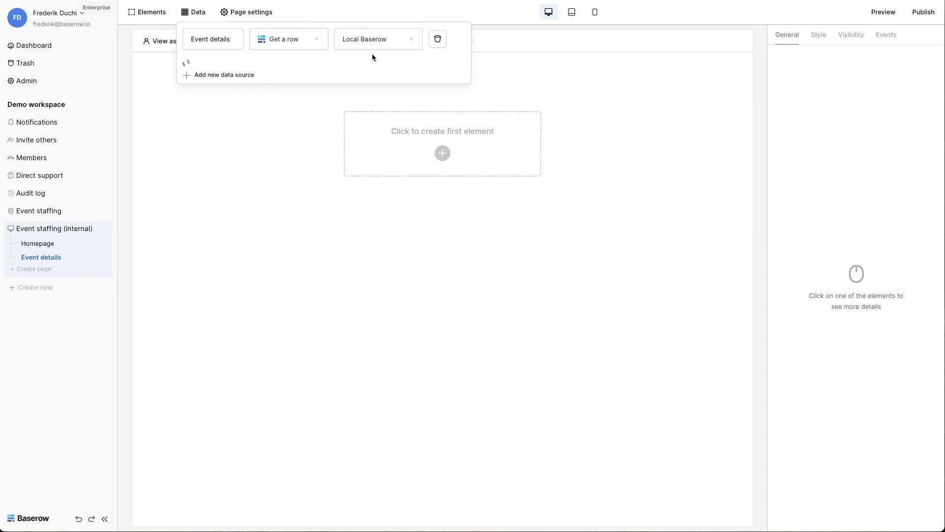
{"action": "left_click", "coordinate": [247, 87]}
{"action": "left_click", "coordinate": [247, 111]}
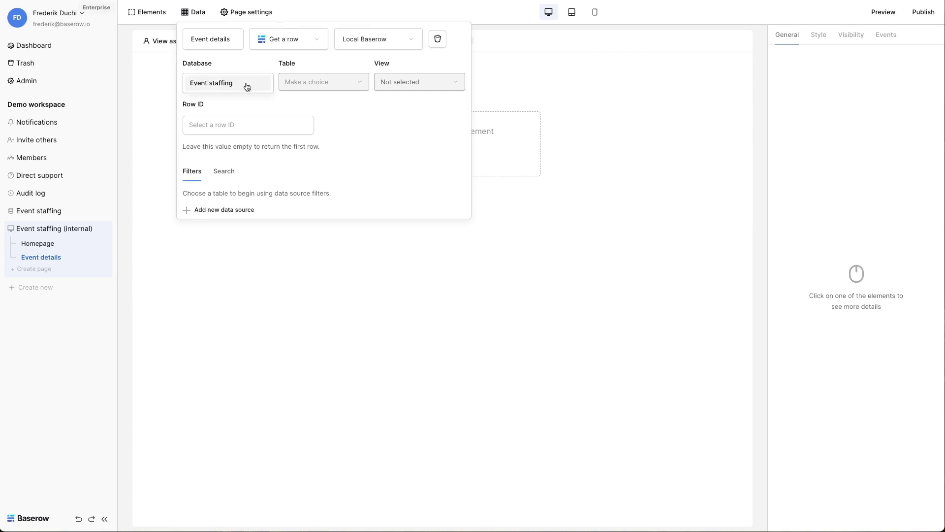
{"action": "left_click", "coordinate": [325, 84]}
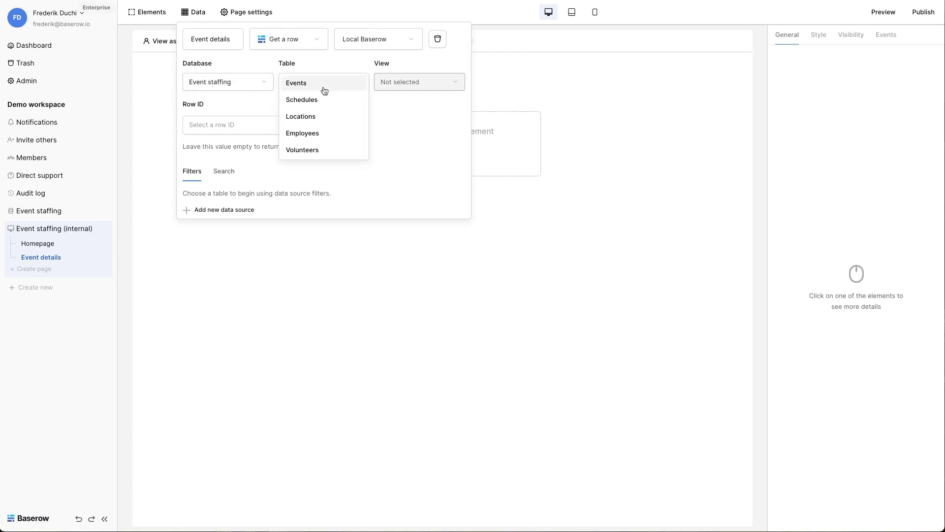
{"action": "left_click", "coordinate": [318, 99]}
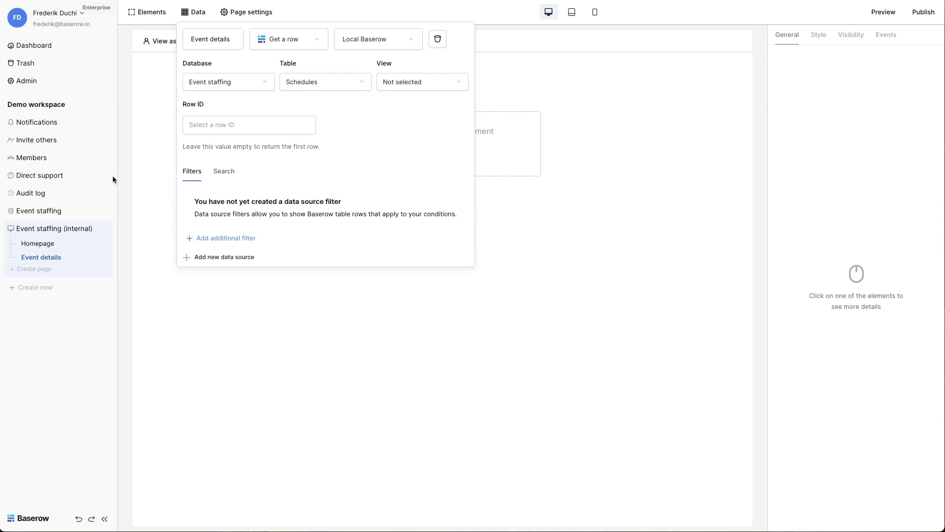
{"action": "mouse_move", "coordinate": [41, 211]}
{"action": "left_click", "coordinate": [47, 213]}
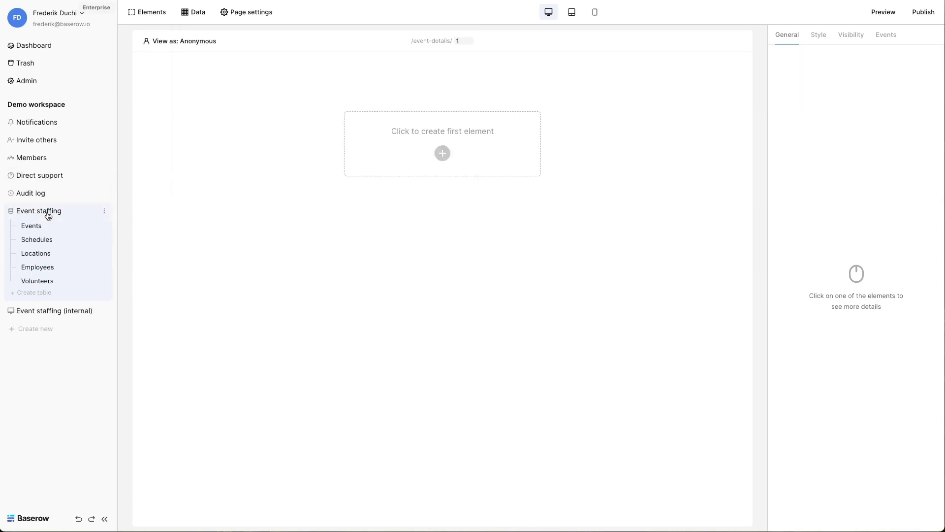
Step: Add a blank row to the Schedules table and return toward the Event staffing pages
{"action": "left_click", "coordinate": [39, 240]}
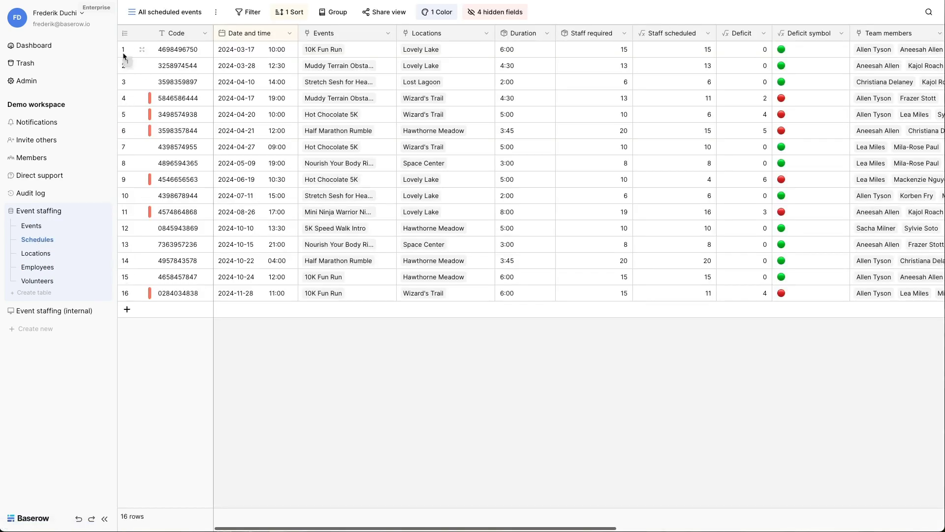
{"action": "left_click", "coordinate": [127, 310]}
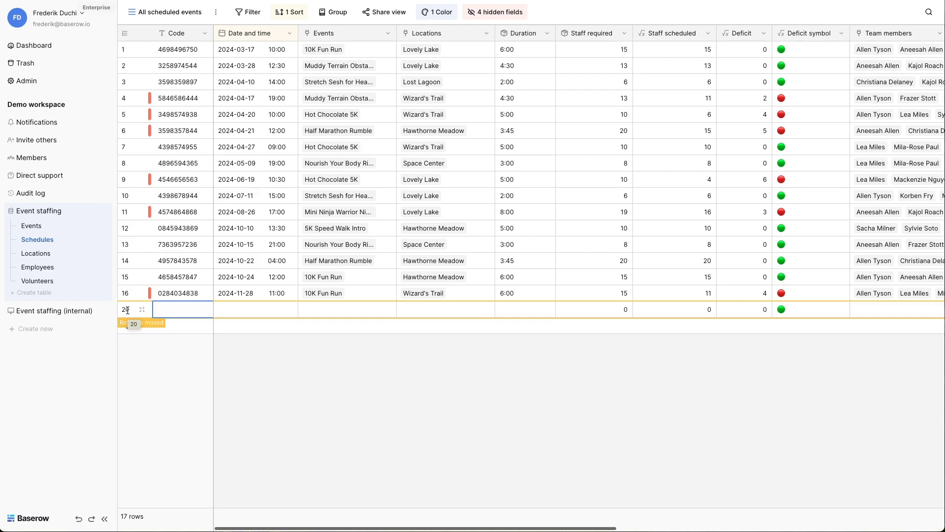
{"action": "left_click", "coordinate": [44, 311]}
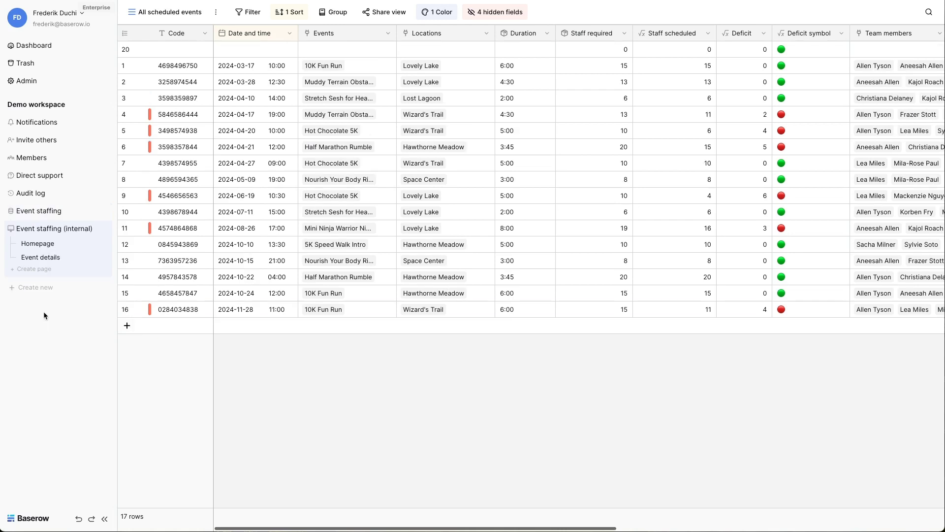
Step: Make the Event details data source take its row ID from the page's id parameter
{"action": "left_click", "coordinate": [38, 258]}
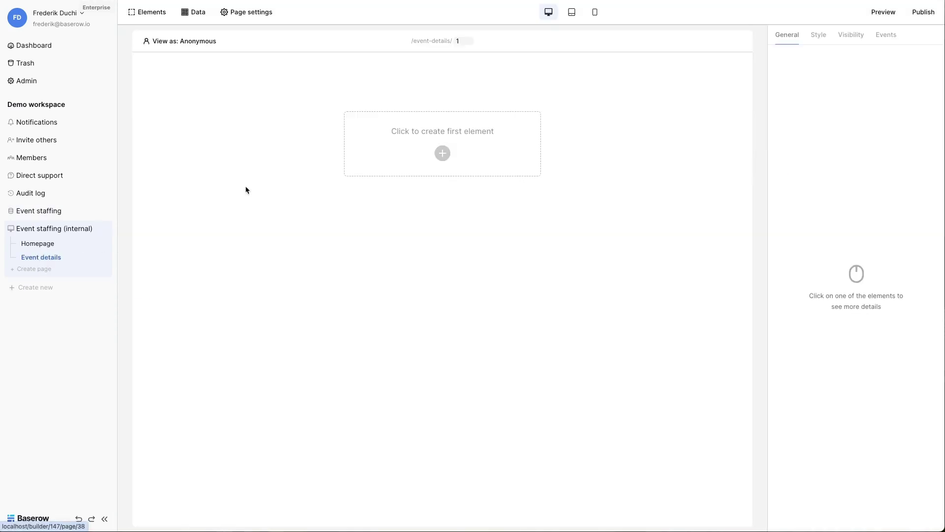
{"action": "left_click", "coordinate": [193, 14]}
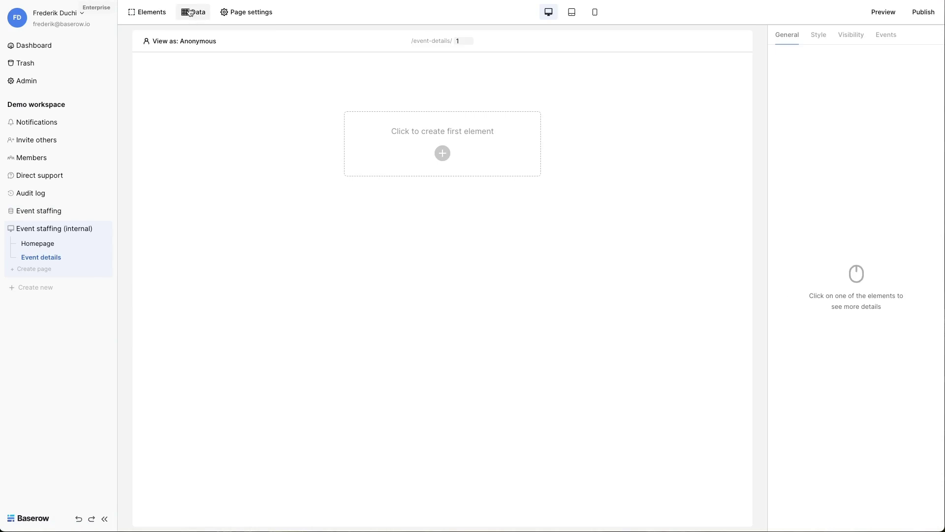
{"action": "left_click", "coordinate": [222, 130]}
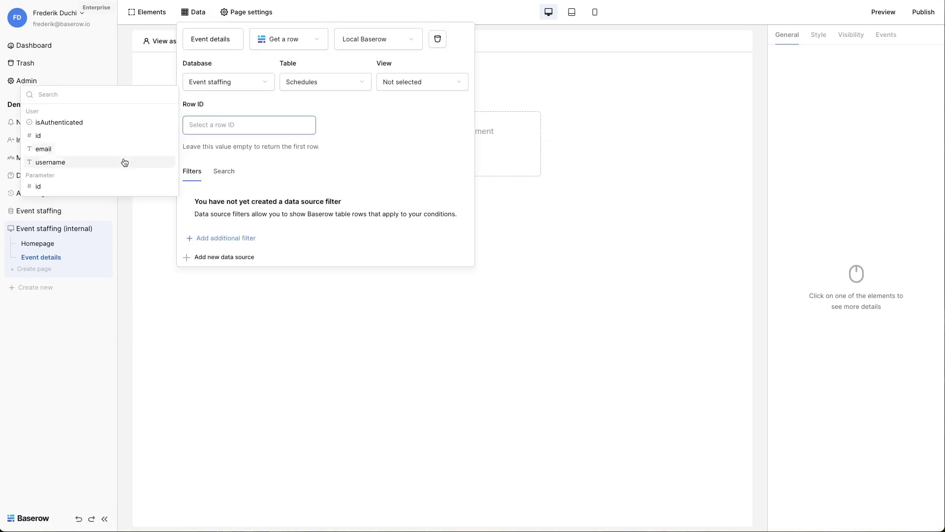
{"action": "left_click", "coordinate": [64, 190]}
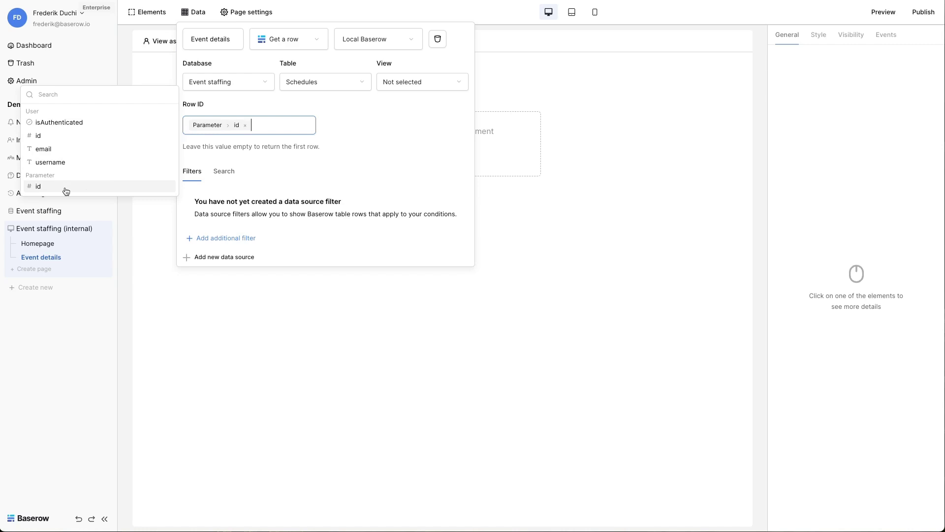
{"action": "left_click", "coordinate": [277, 311]}
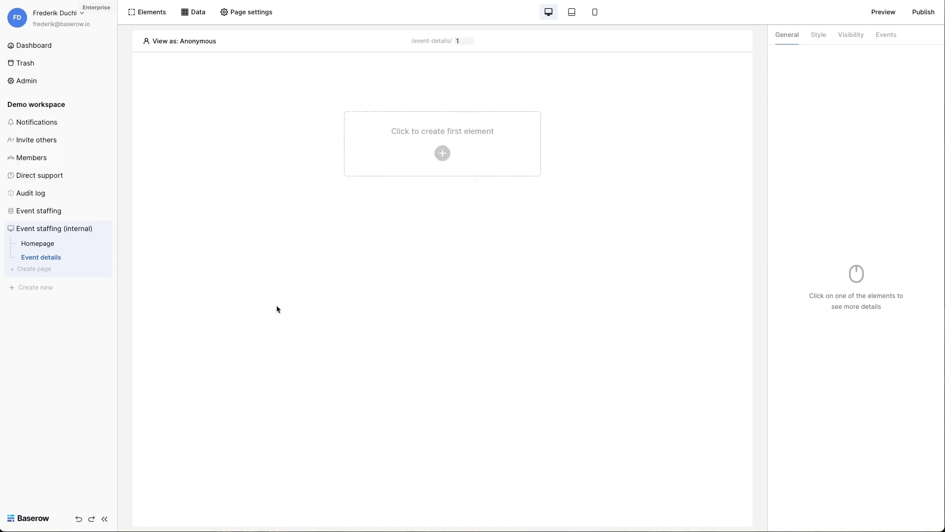
Step: Add a Heading as the page's first element
{"action": "left_click", "coordinate": [443, 153]}
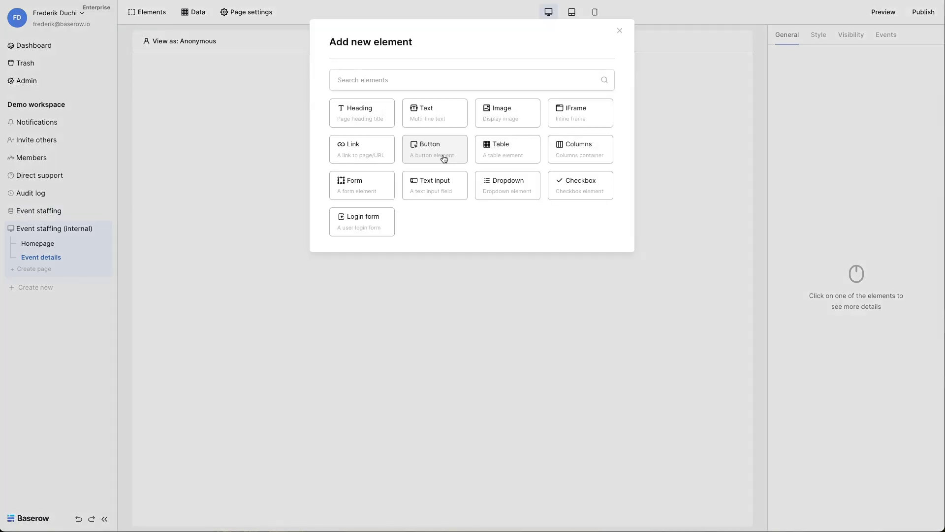
{"action": "left_click", "coordinate": [380, 118]}
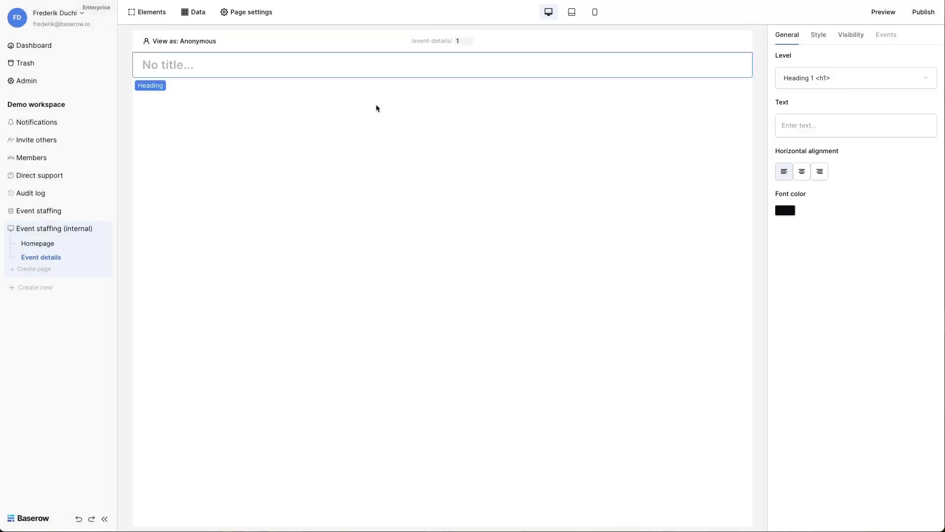
{"action": "mouse_move", "coordinate": [443, 64]}
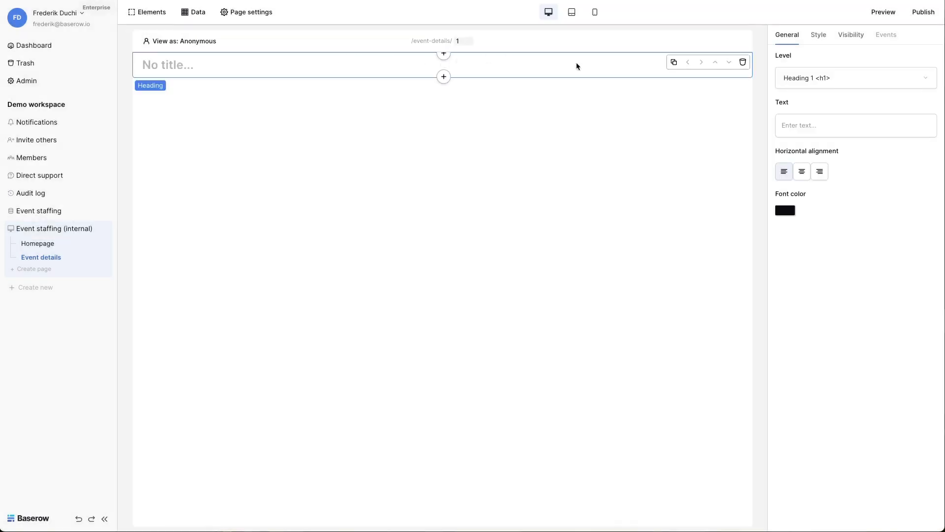
Step: Bind the heading text to Event details > Events > 0 > value, showing 10K Fun Run
{"action": "left_click", "coordinate": [795, 123]}
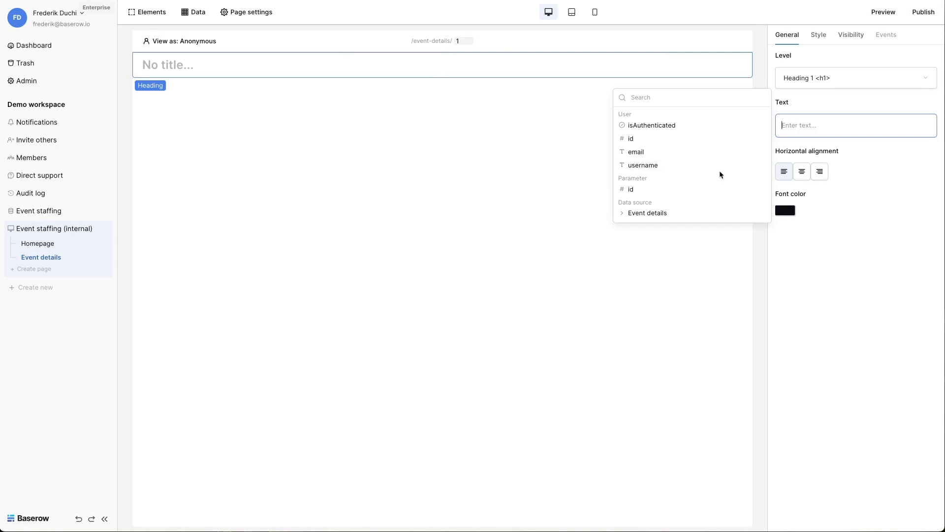
{"action": "left_click", "coordinate": [674, 212]}
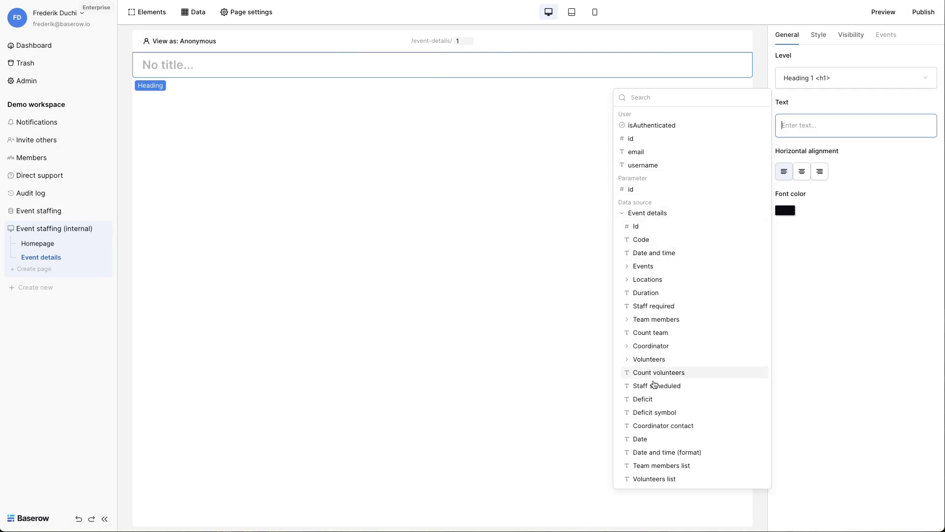
{"action": "left_click", "coordinate": [640, 267]}
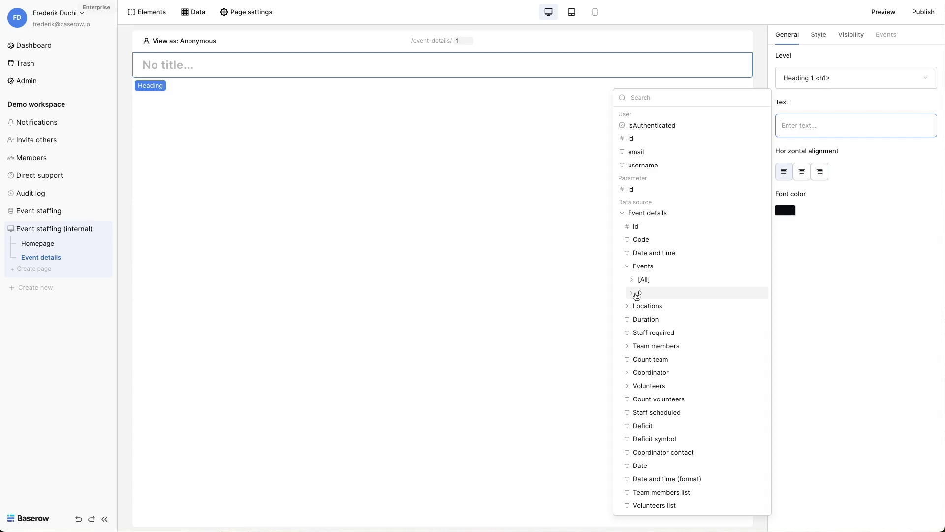
{"action": "left_click", "coordinate": [637, 295]}
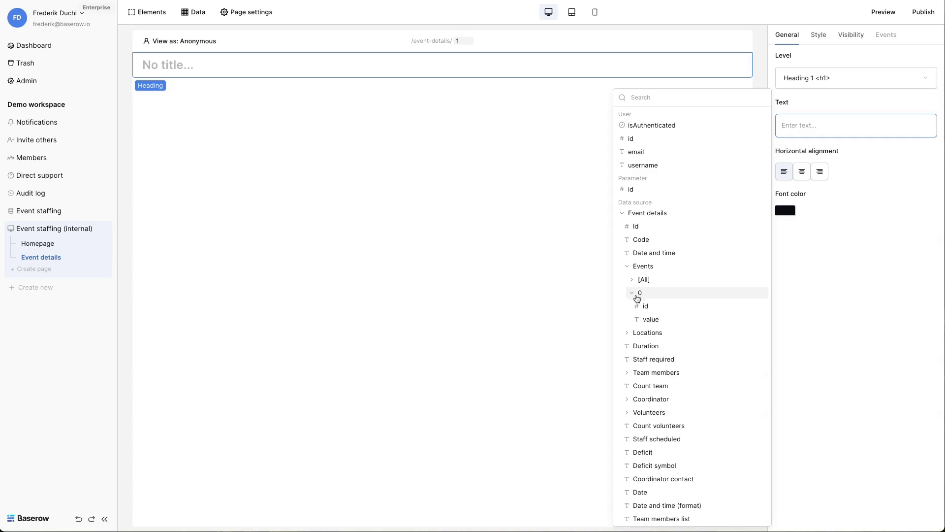
{"action": "left_click", "coordinate": [654, 323]}
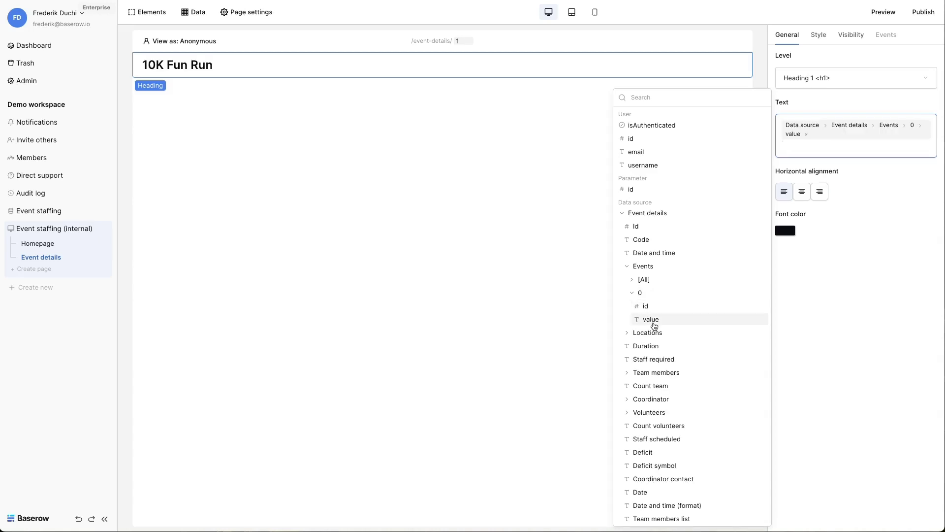
{"action": "mouse_move", "coordinate": [443, 65]}
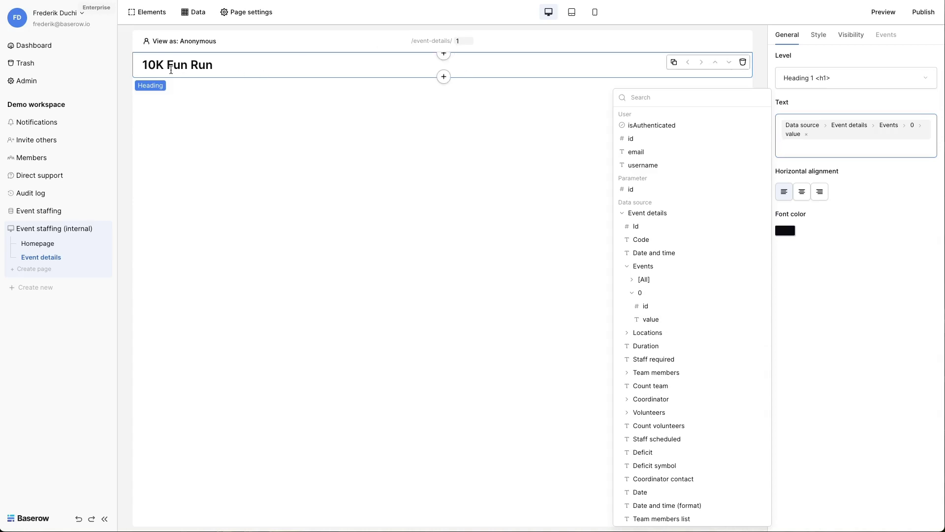
{"action": "left_click", "coordinate": [223, 95]}
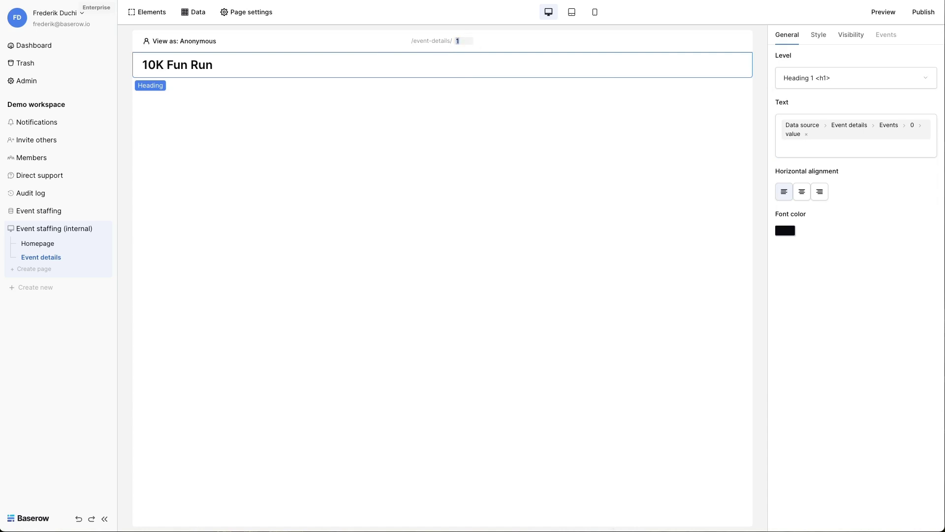
{"action": "type", "text": "6"}
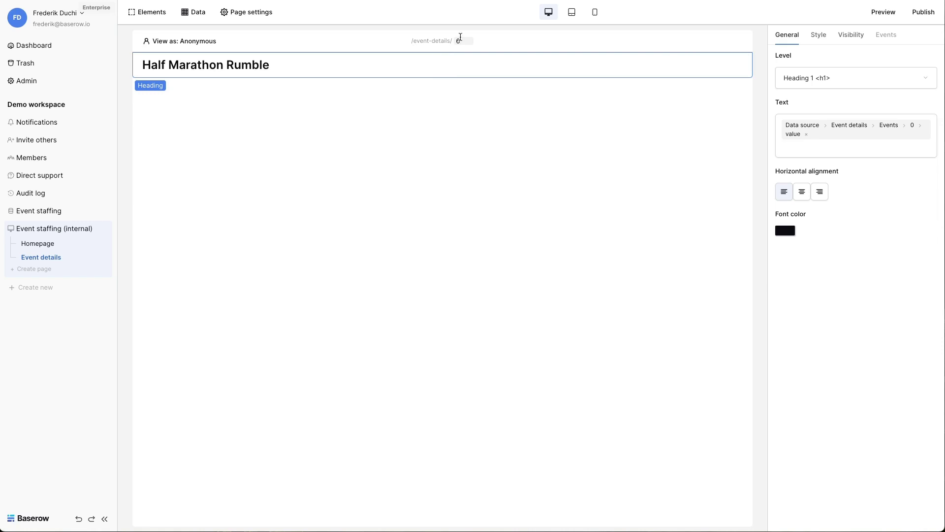
Step: Replace the page id parameter with other event ids to check the heading updates
{"action": "double_click", "coordinate": [459, 40]}
{"action": "type", "text": "8"}
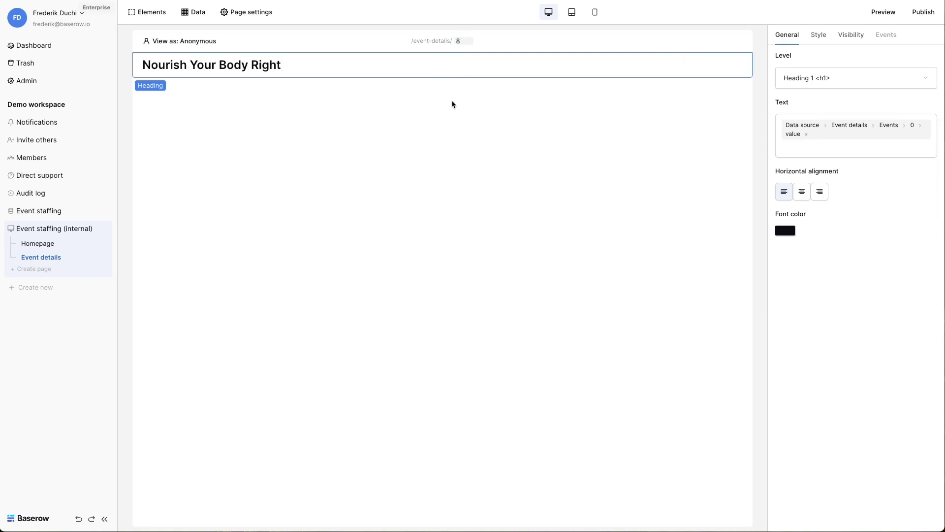
{"action": "left_click", "coordinate": [461, 42]}
{"action": "key", "text": "BackSpace"}
{"action": "type", "text": "12"}
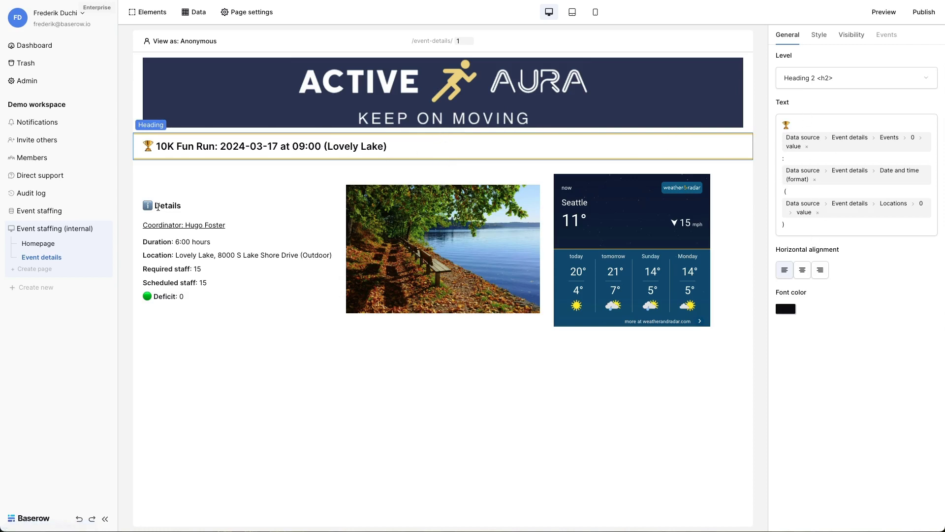
{"action": "left_click", "coordinate": [160, 208]}
{"action": "left_click", "coordinate": [161, 237]}
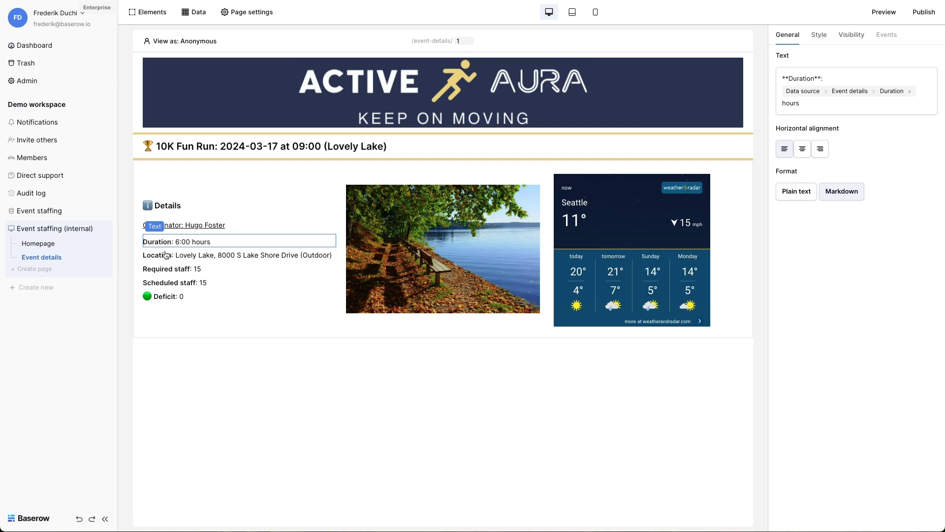
{"action": "left_click", "coordinate": [166, 255]}
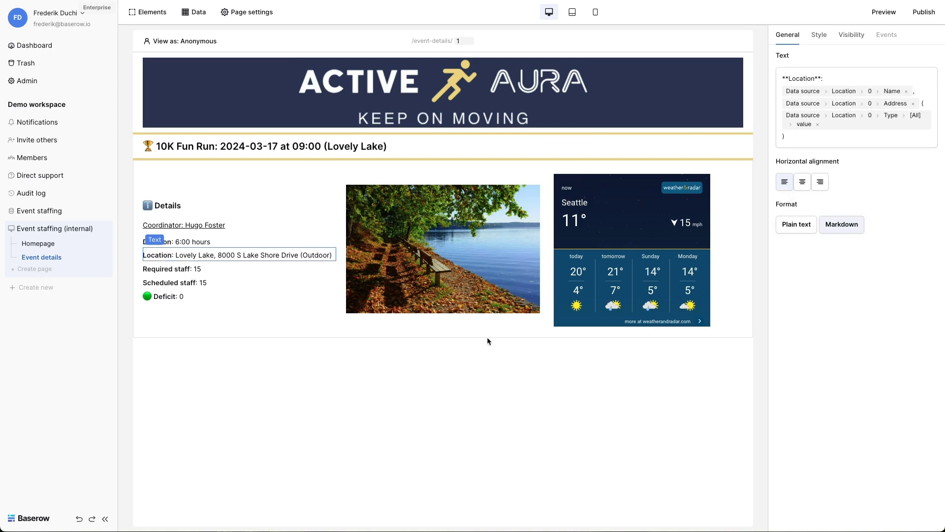
{"action": "left_click", "coordinate": [459, 336]}
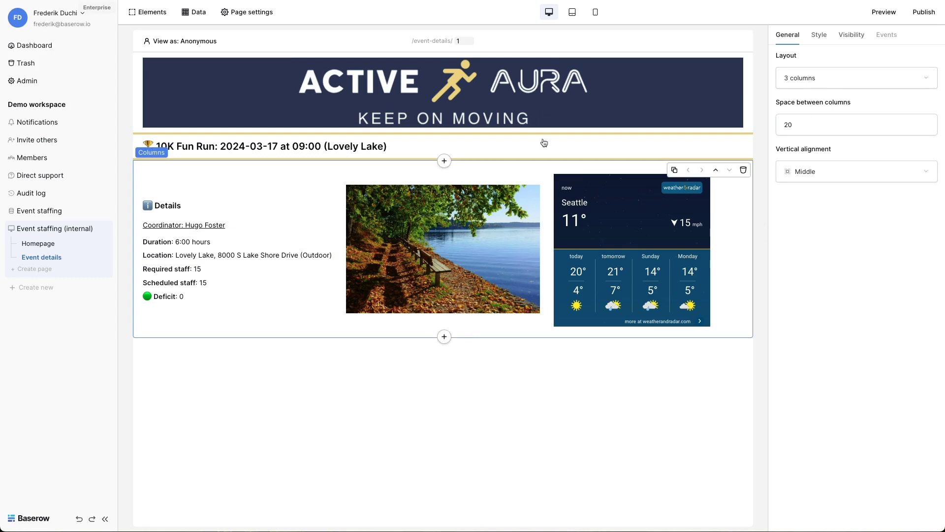
{"action": "mouse_move", "coordinate": [444, 248]}
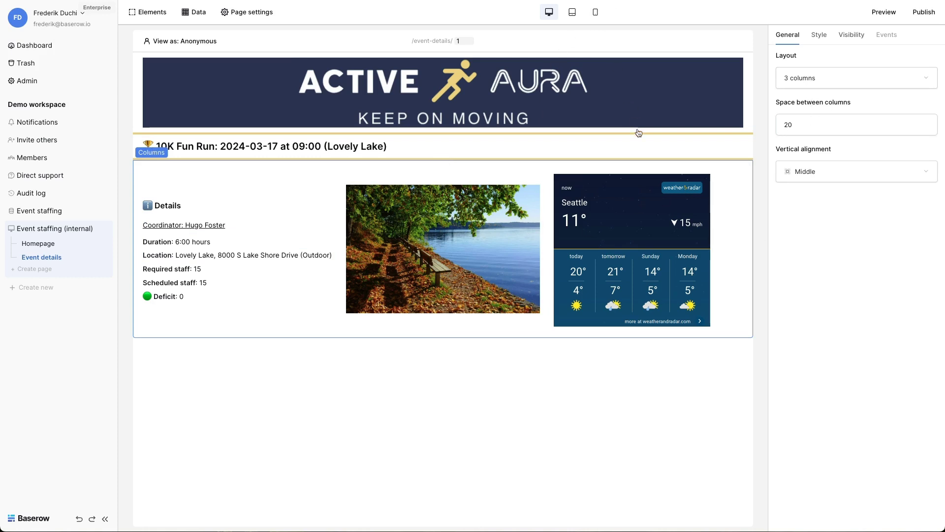
{"action": "left_click", "coordinate": [595, 12]}
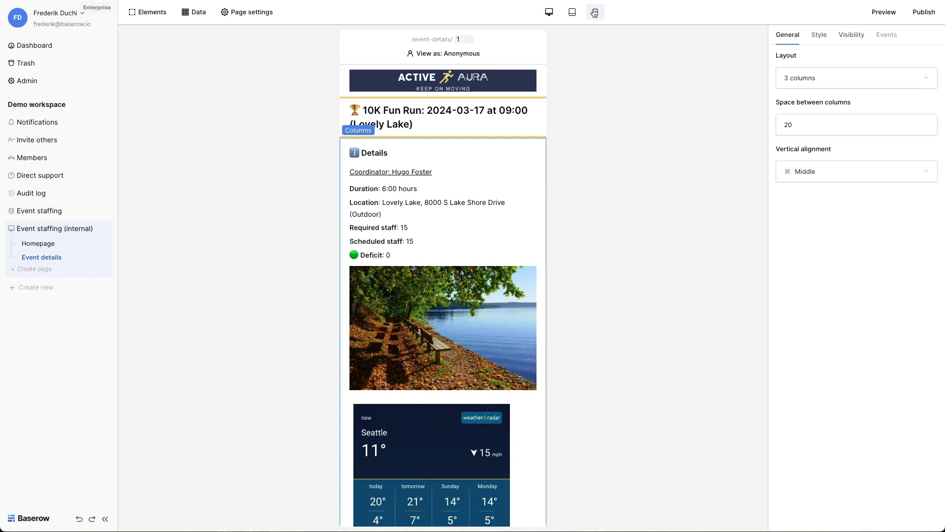
{"action": "left_click", "coordinate": [549, 12]}
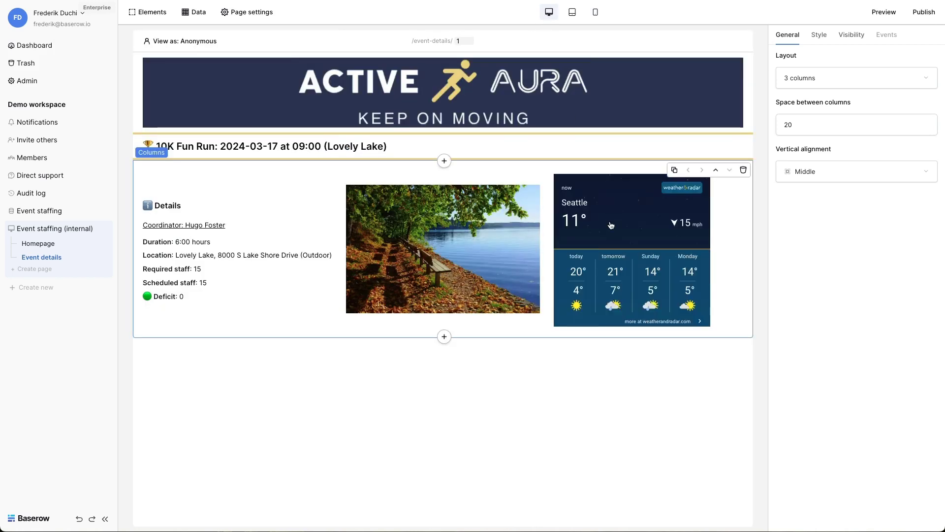
Step: Inspect the weather IFrame, try other event ids such as 9, then return to the Homepage
{"action": "left_click", "coordinate": [611, 225]}
{"action": "type", "text": "6"}
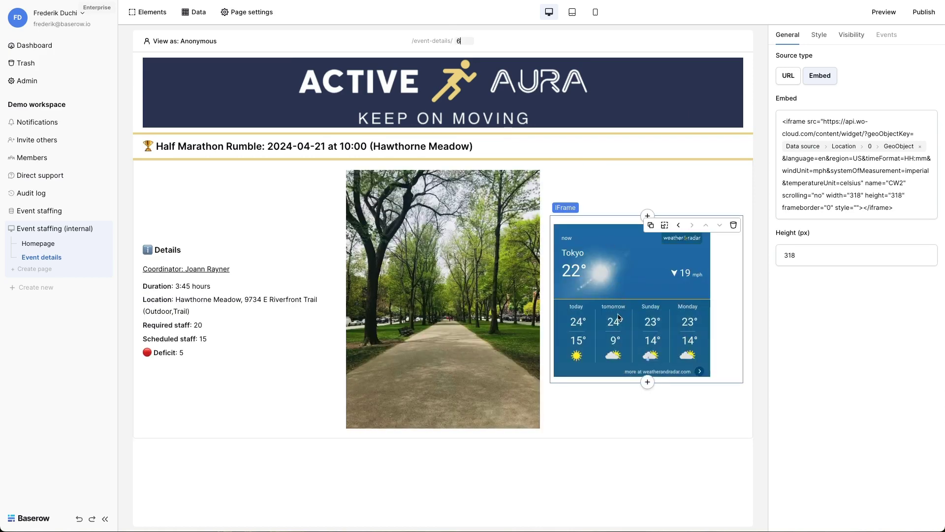
{"action": "left_click", "coordinate": [468, 43]}
{"action": "key", "text": "BackSpace"}
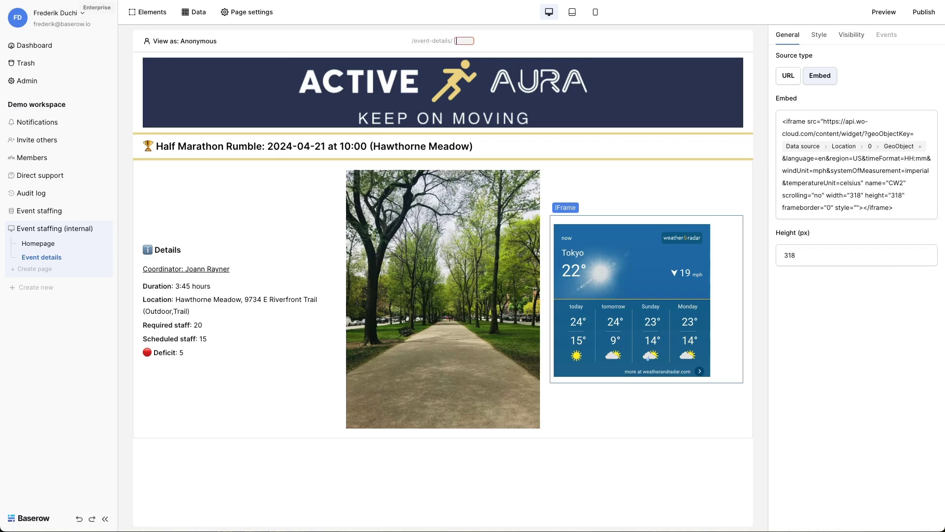
{"action": "type", "text": "9"}
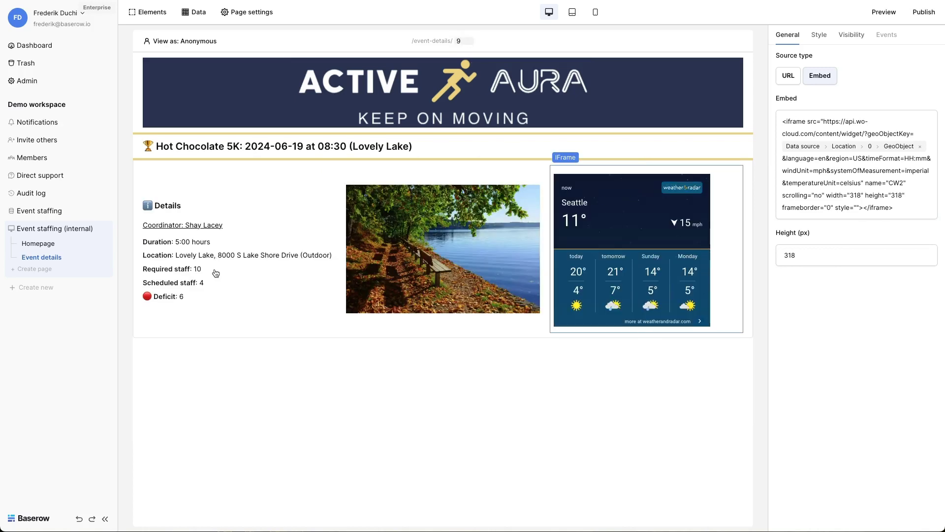
{"action": "mouse_move", "coordinate": [41, 256]}
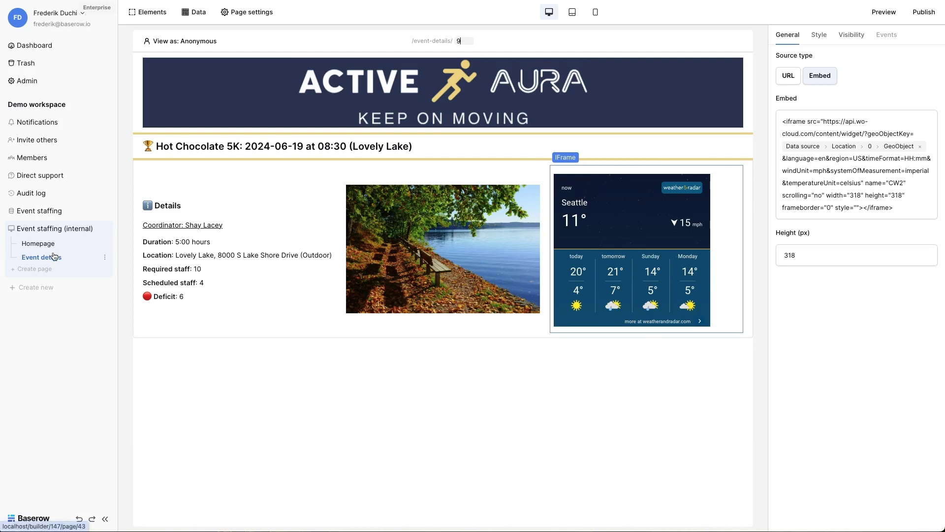
{"action": "left_click", "coordinate": [44, 247]}
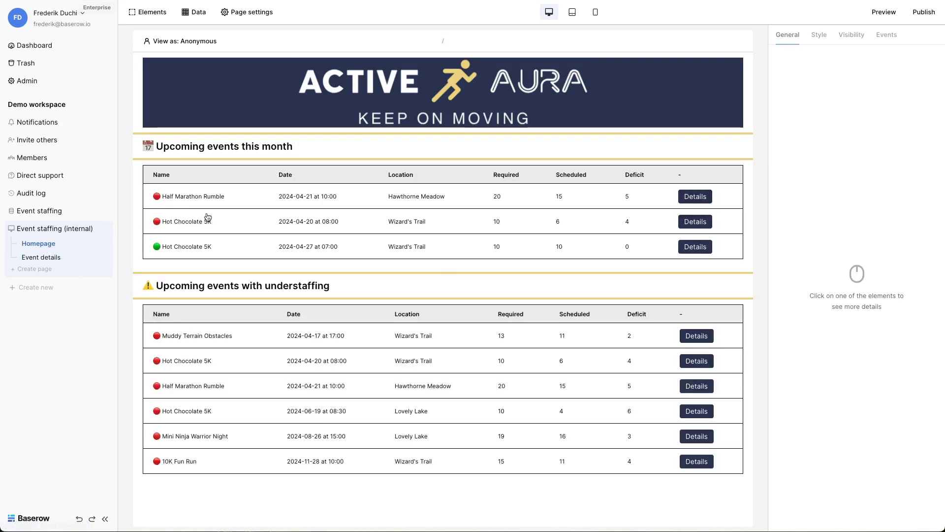
Step: Make the monthly table's Details link navigate to the Event details page
{"action": "left_click", "coordinate": [208, 216]}
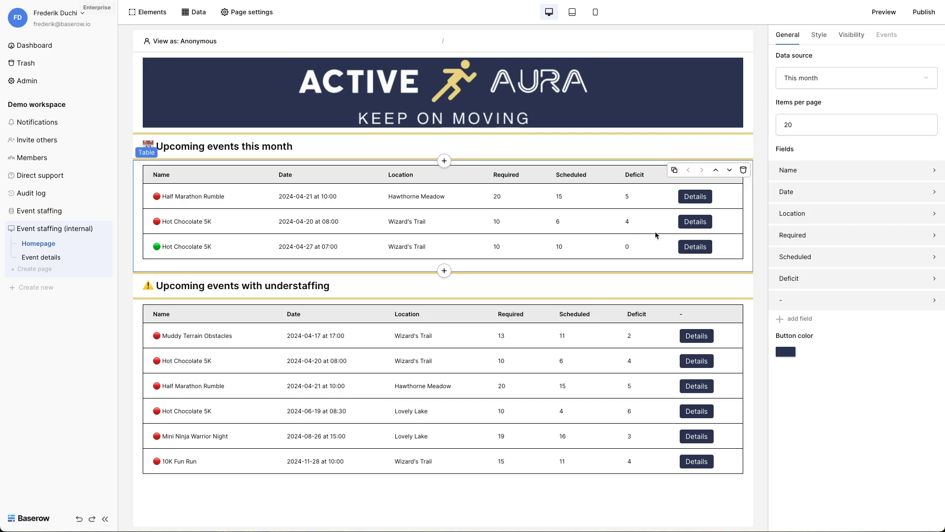
{"action": "left_click", "coordinate": [795, 304]}
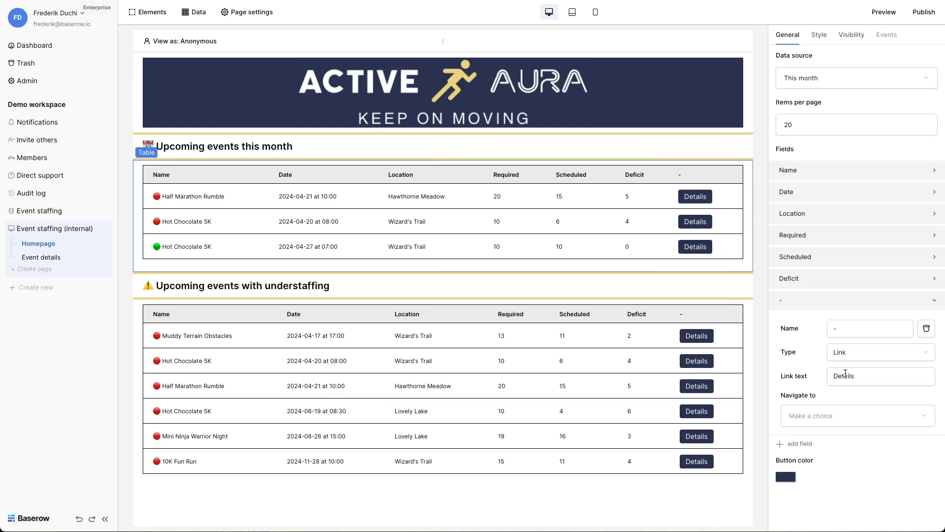
{"action": "left_click", "coordinate": [837, 415]}
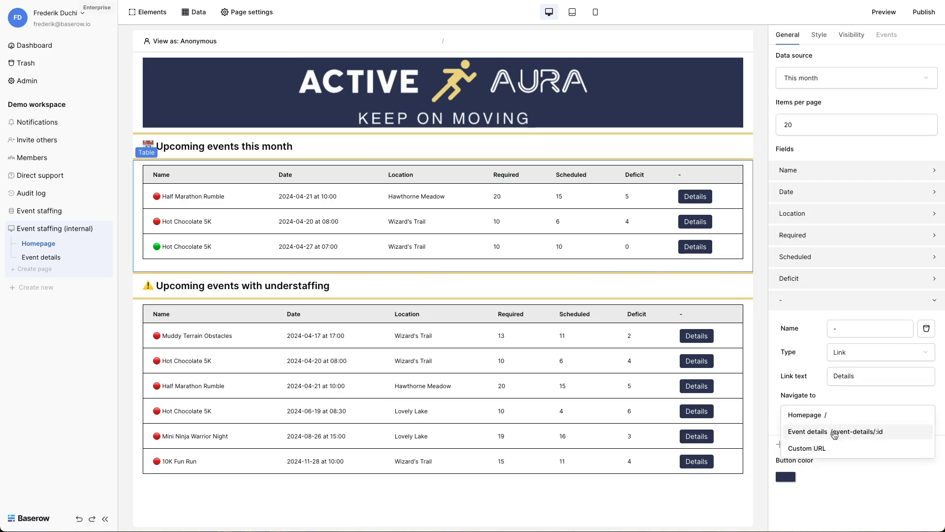
{"action": "left_click", "coordinate": [835, 432]}
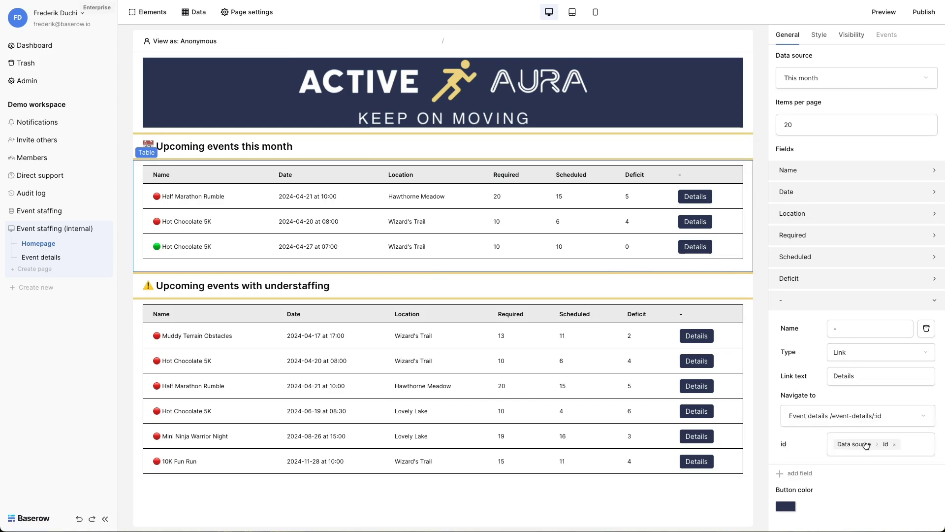
Step: Pass each row's Id from the data source as the link's id parameter
{"action": "left_click", "coordinate": [895, 444]}
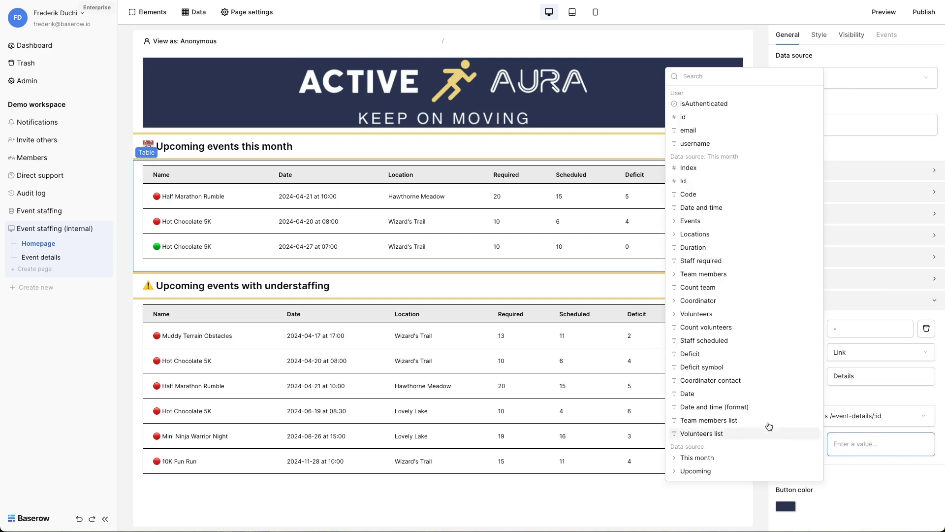
{"action": "left_click", "coordinate": [715, 186]}
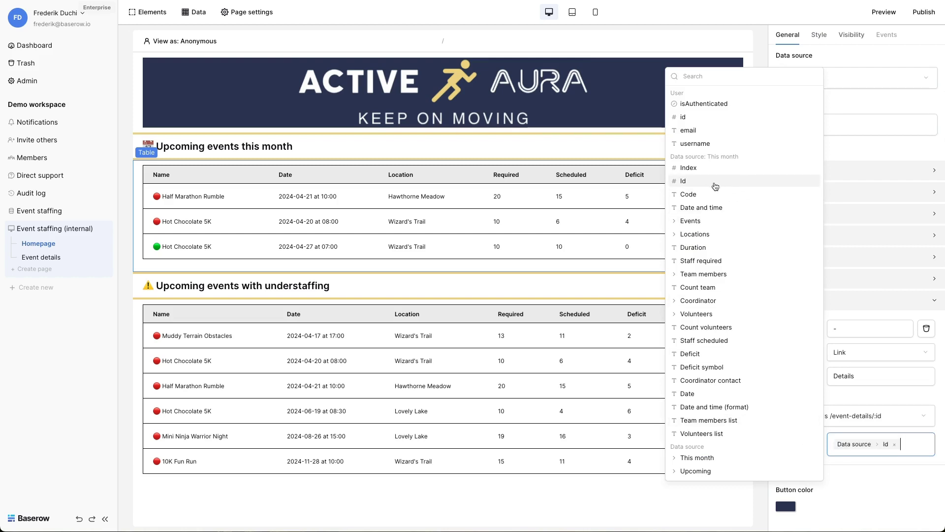
{"action": "left_click", "coordinate": [656, 83]}
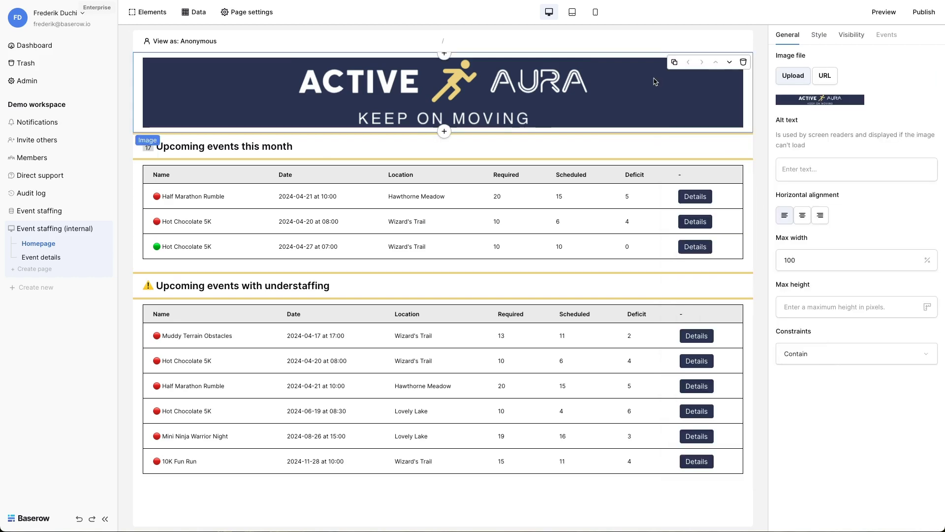
Step: Preview the app and open details for Half Marathon Rumble, then Hot Chocolate 5K
{"action": "left_click", "coordinate": [885, 12]}
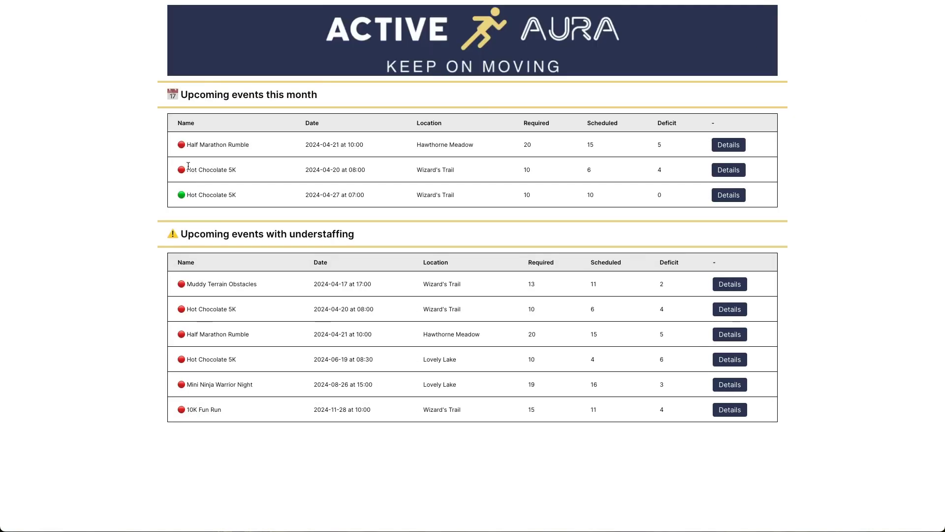
{"action": "left_click", "coordinate": [734, 145]}
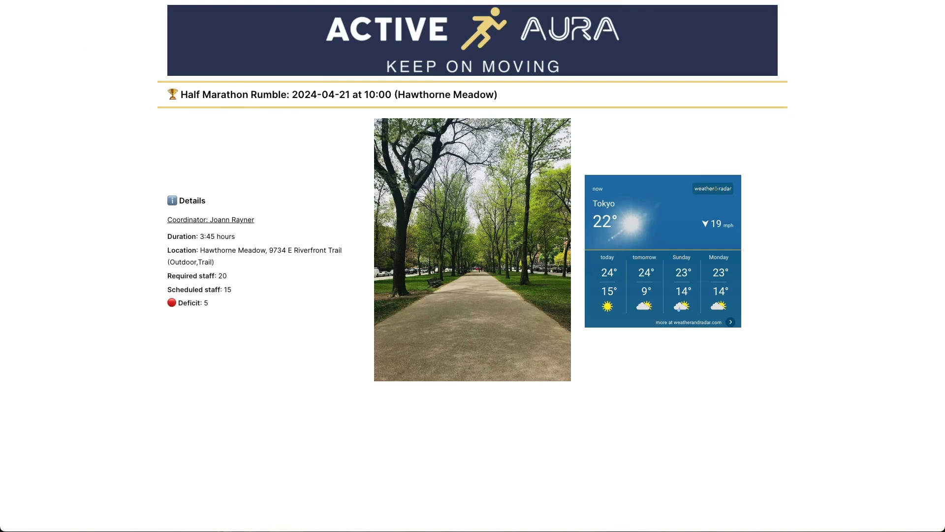
{"action": "key", "text": "alt+Left"}
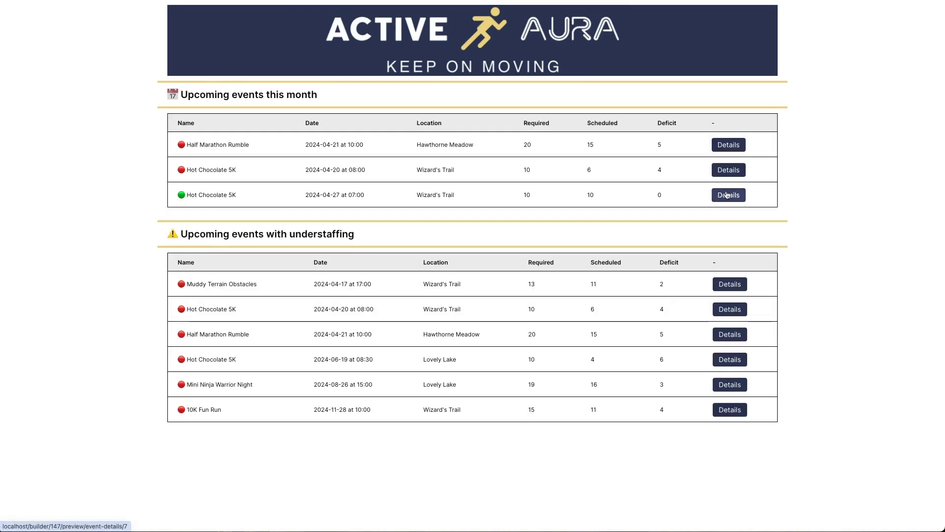
{"action": "left_click", "coordinate": [728, 195]}
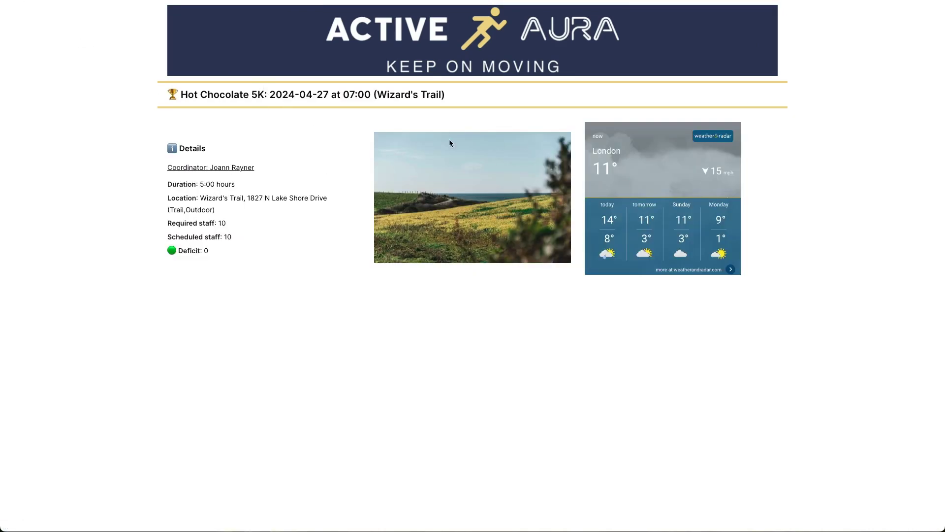